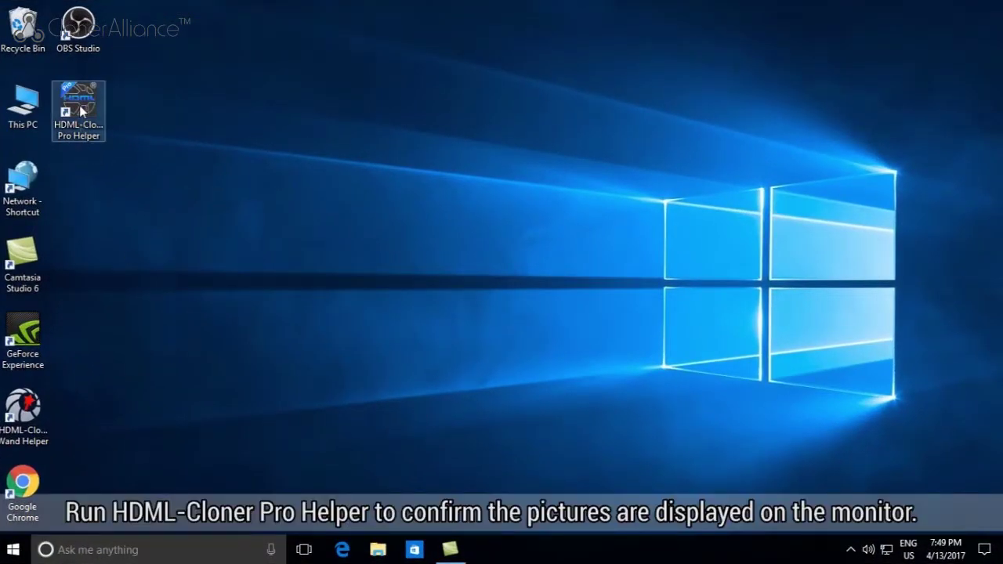
Check the game picture in HDML-Cloner Pro Helper, close it, and launch OBS Studio
{"action": "double_click", "coordinate": [79, 105]}
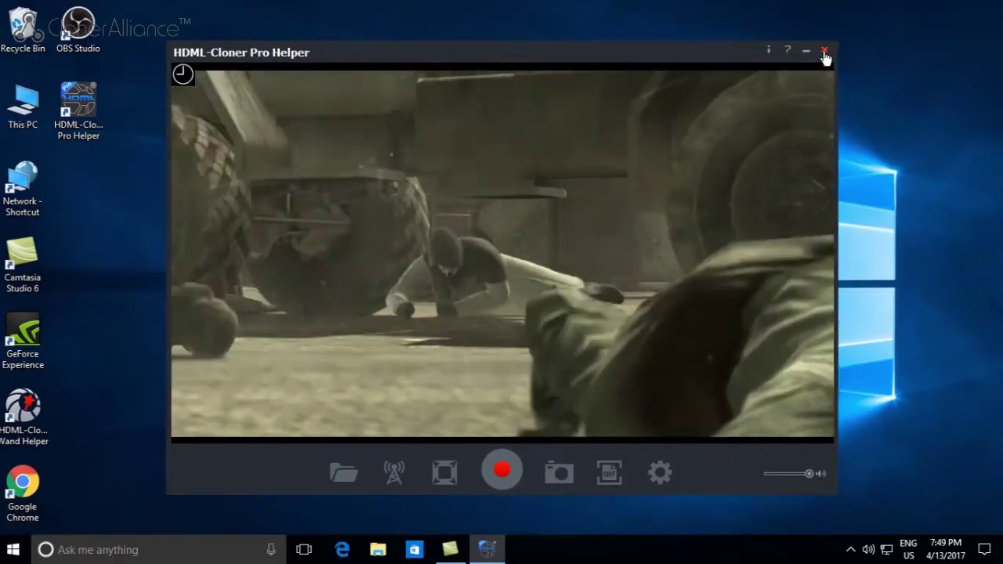
{"action": "left_click", "coordinate": [824, 51]}
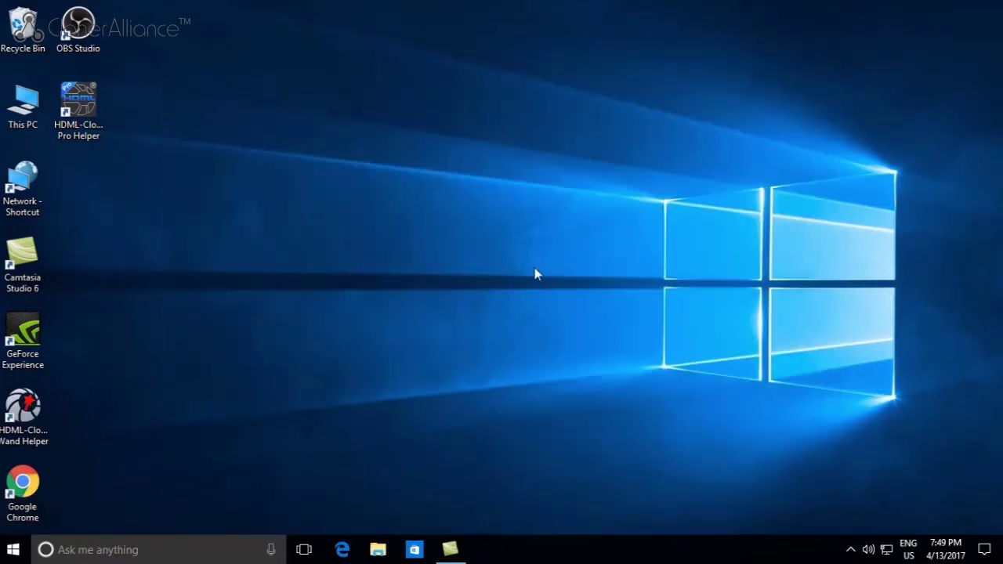
{"action": "double_click", "coordinate": [93, 32]}
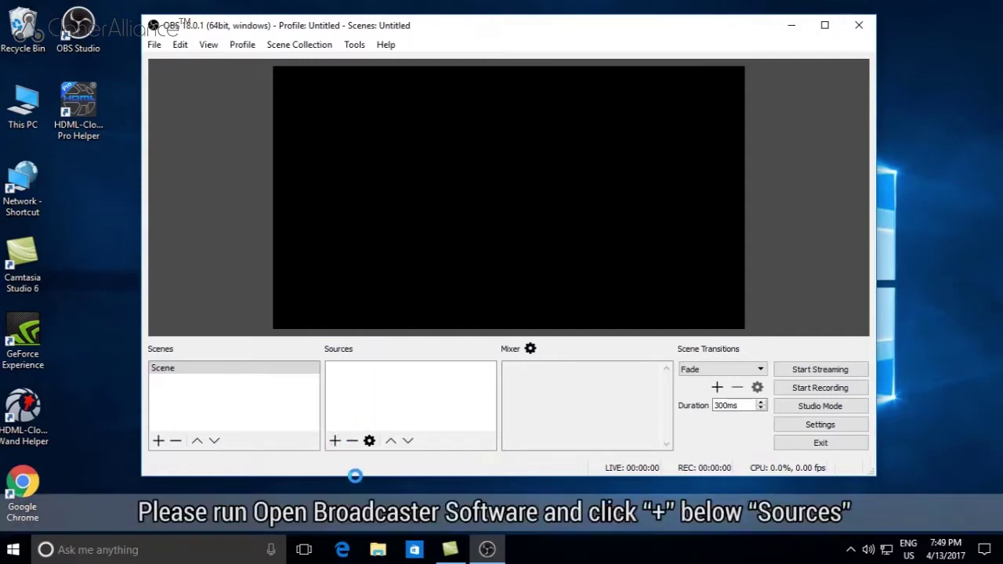
Add a Video Capture Device source named 'camera' using the Logitech QuickCam
{"action": "left_click", "coordinate": [334, 441]}
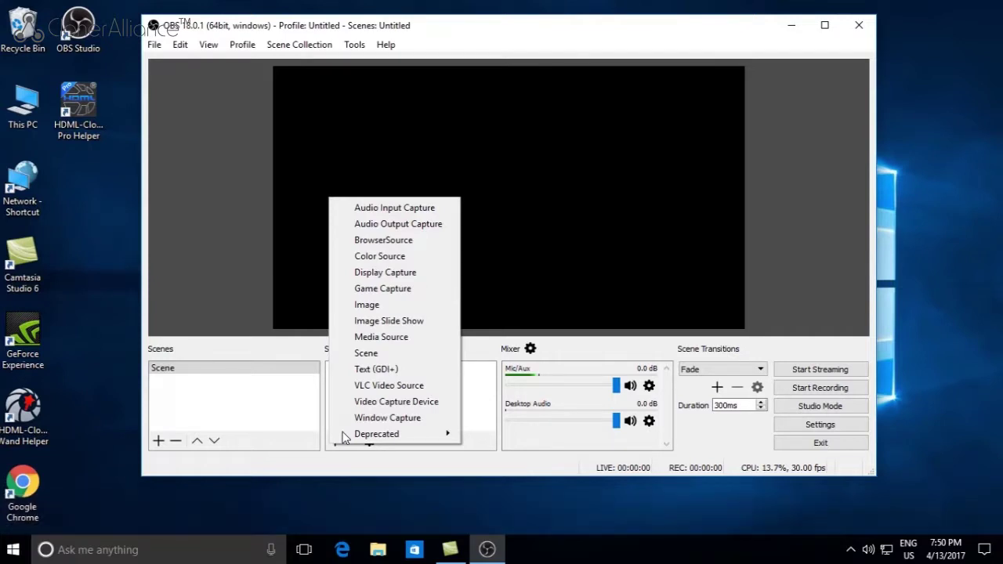
{"action": "left_click", "coordinate": [392, 405]}
{"action": "type", "text": "camera"}
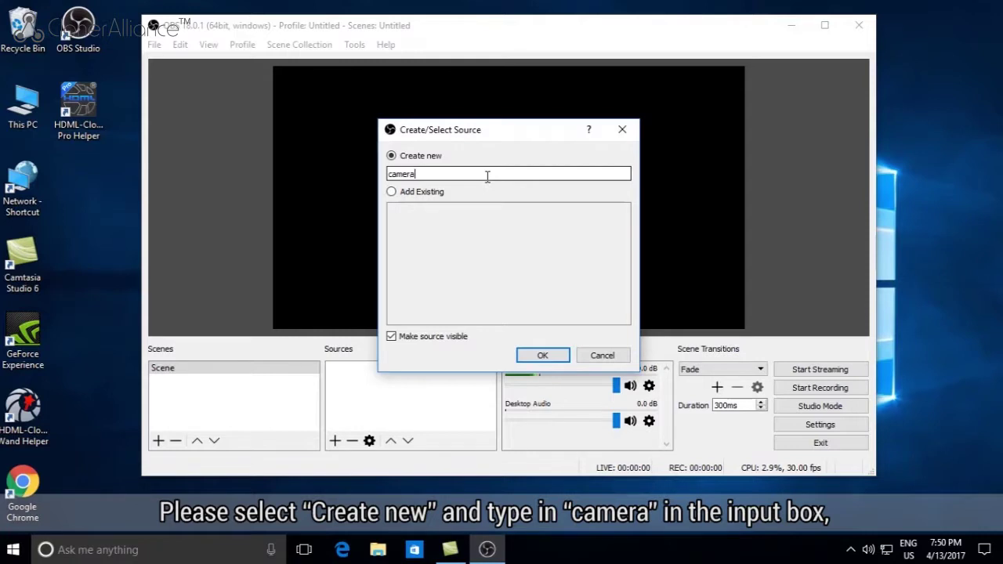
{"action": "left_click", "coordinate": [542, 356]}
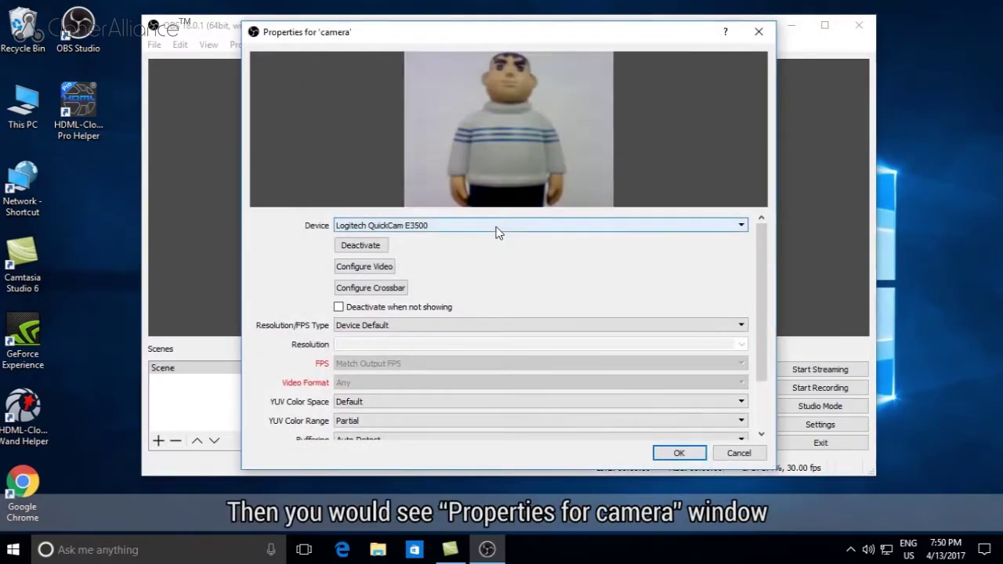
{"action": "scroll", "coordinate": [267, 310], "scroll_direction": "down", "scroll_amount": 2}
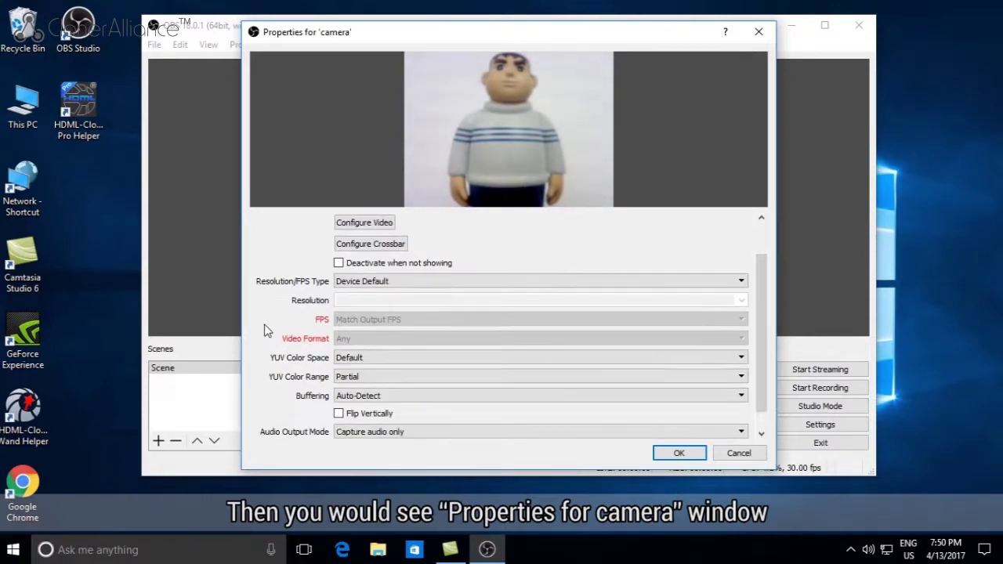
{"action": "scroll", "coordinate": [264, 333], "scroll_direction": "down", "scroll_amount": 1}
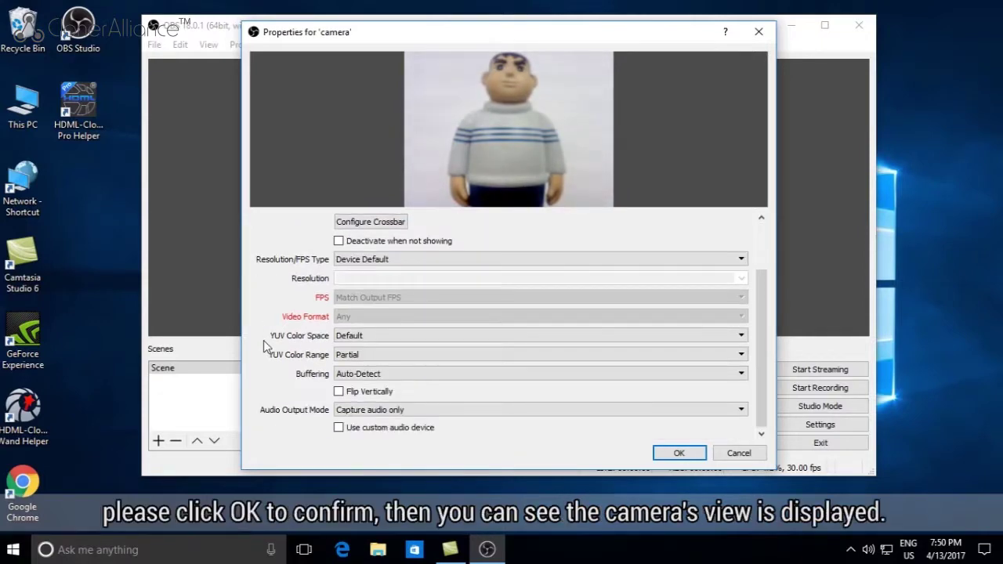
{"action": "left_click", "coordinate": [679, 454]}
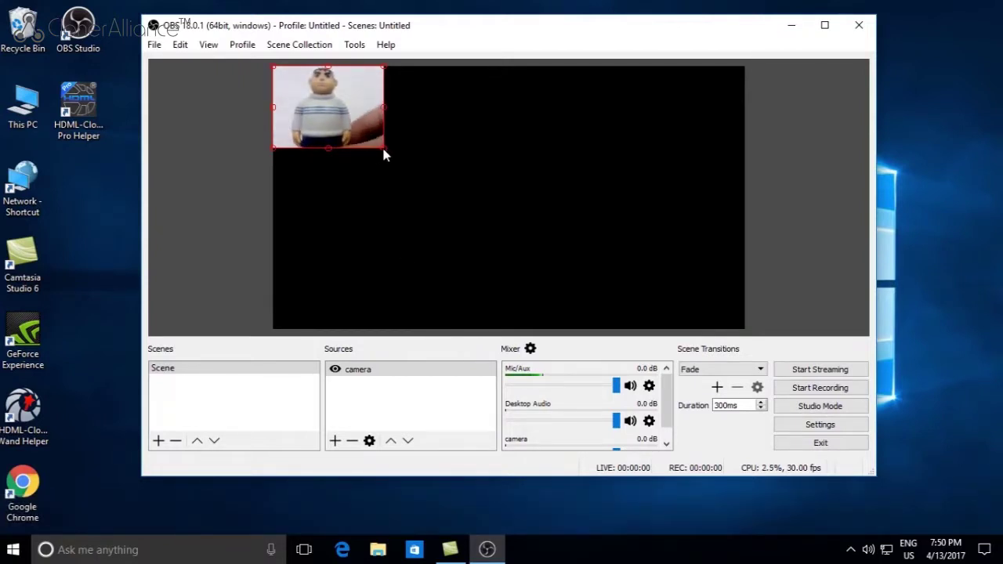
Create a second Video Capture Device source named 'HDML-Cloner Box Pro'
{"action": "left_click", "coordinate": [336, 443]}
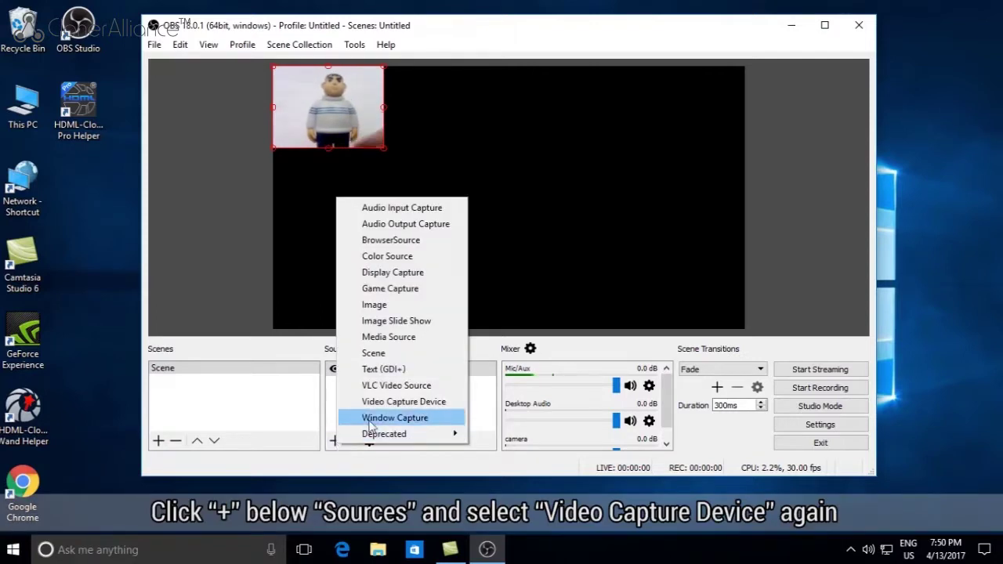
{"action": "left_click", "coordinate": [402, 402]}
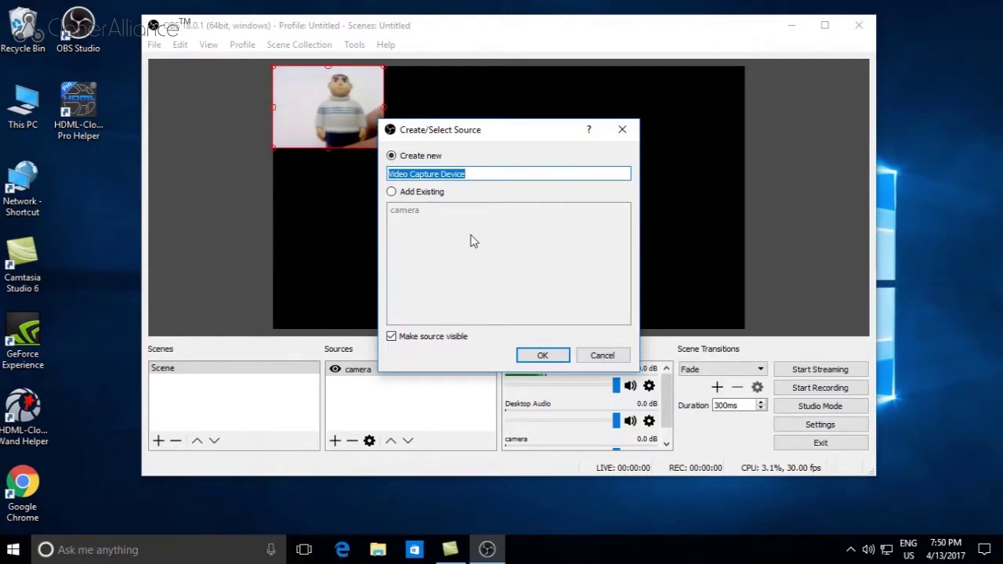
{"action": "type", "text": "HDML-Cloner Box Pro"}
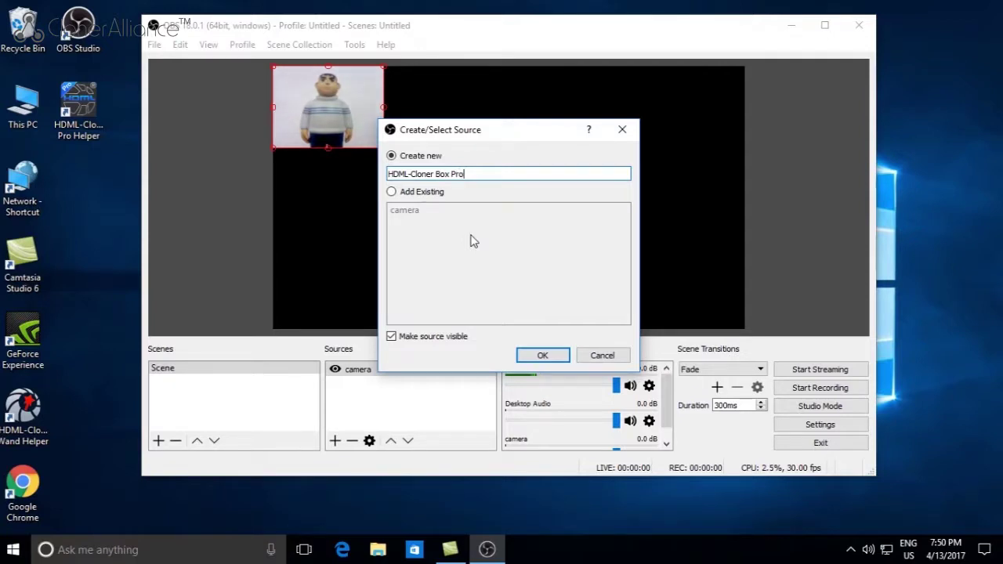
{"action": "left_click", "coordinate": [539, 356]}
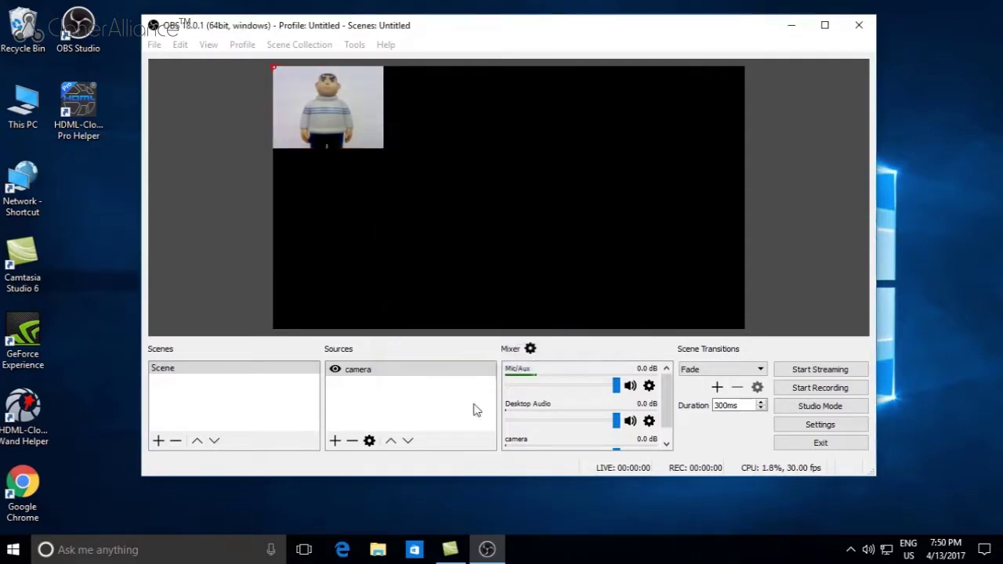
Set the source's device to HDML-Cloner Box Device with desktop audio output (DirectSound), and confirm
{"action": "left_click", "coordinate": [496, 226]}
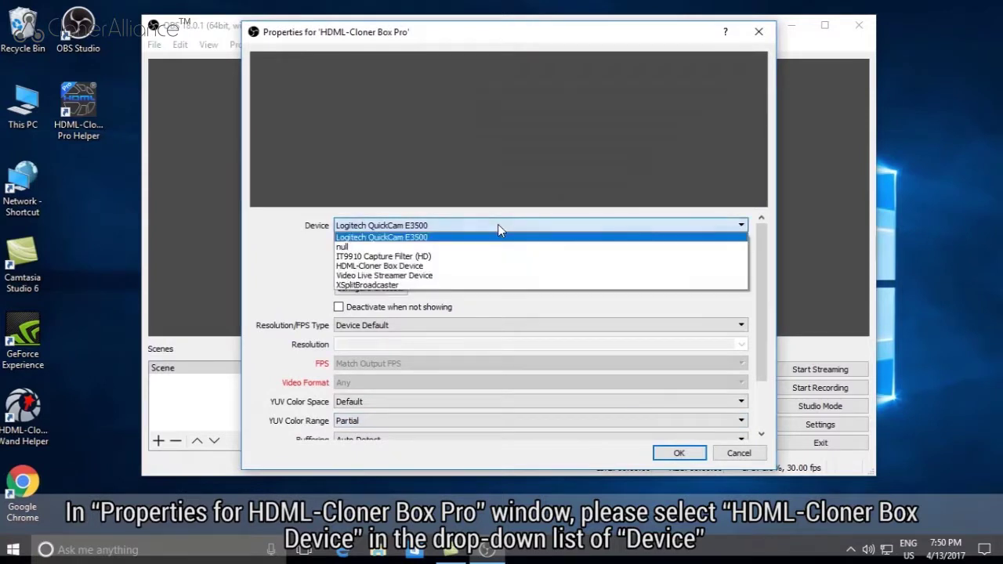
{"action": "left_click", "coordinate": [423, 266]}
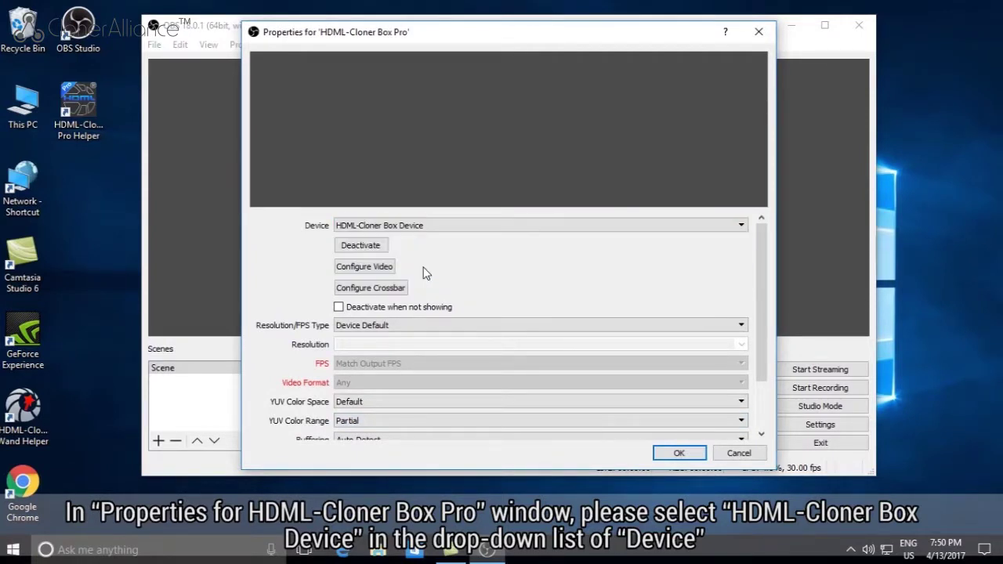
{"action": "scroll", "coordinate": [276, 289], "scroll_direction": "down", "scroll_amount": 2}
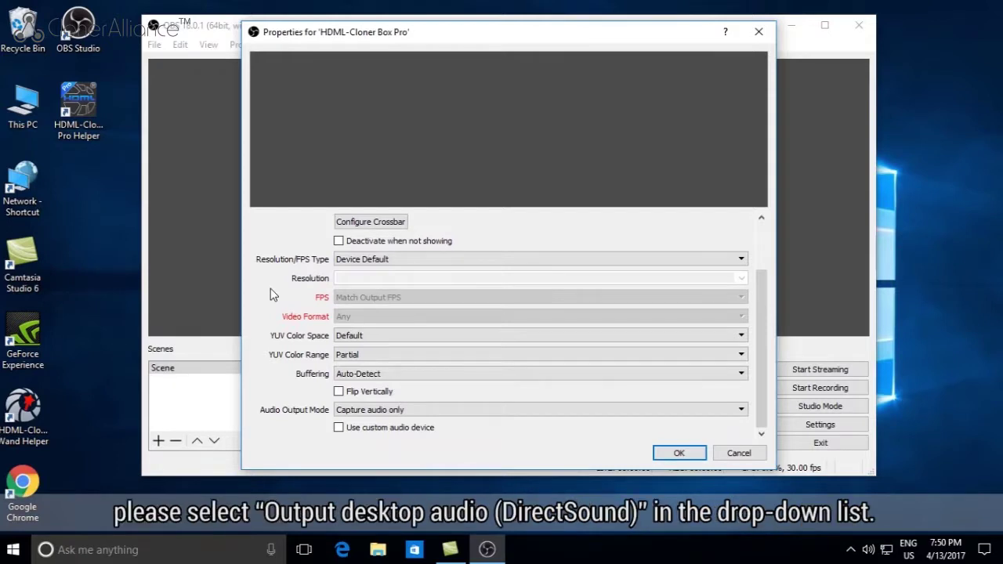
{"action": "left_click", "coordinate": [395, 410]}
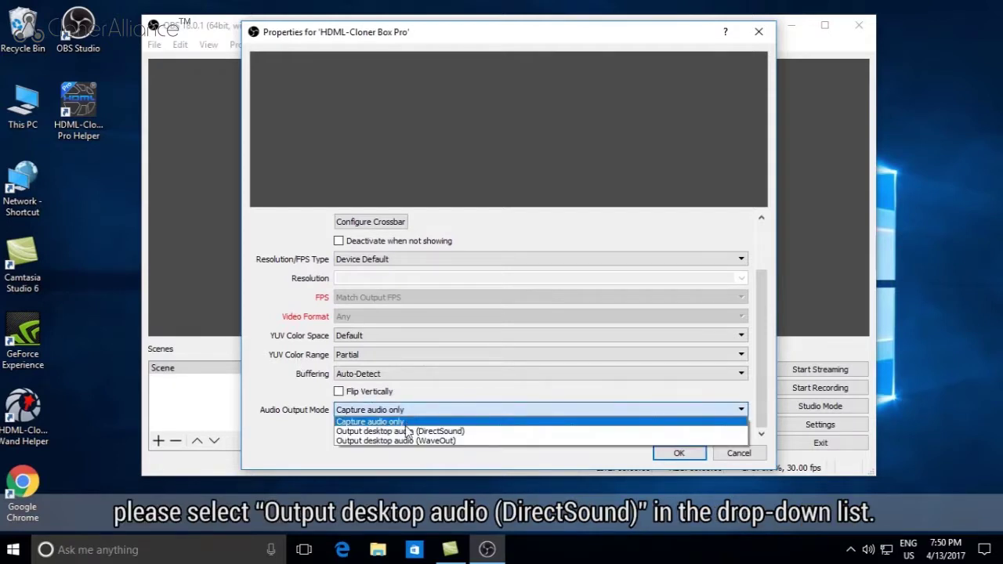
{"action": "left_click", "coordinate": [407, 432]}
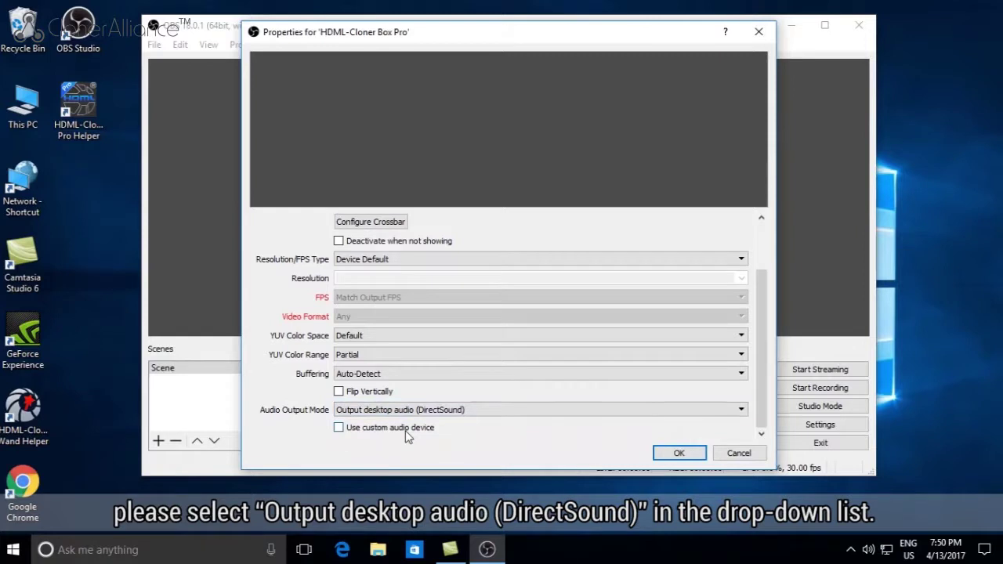
{"action": "left_click", "coordinate": [678, 456]}
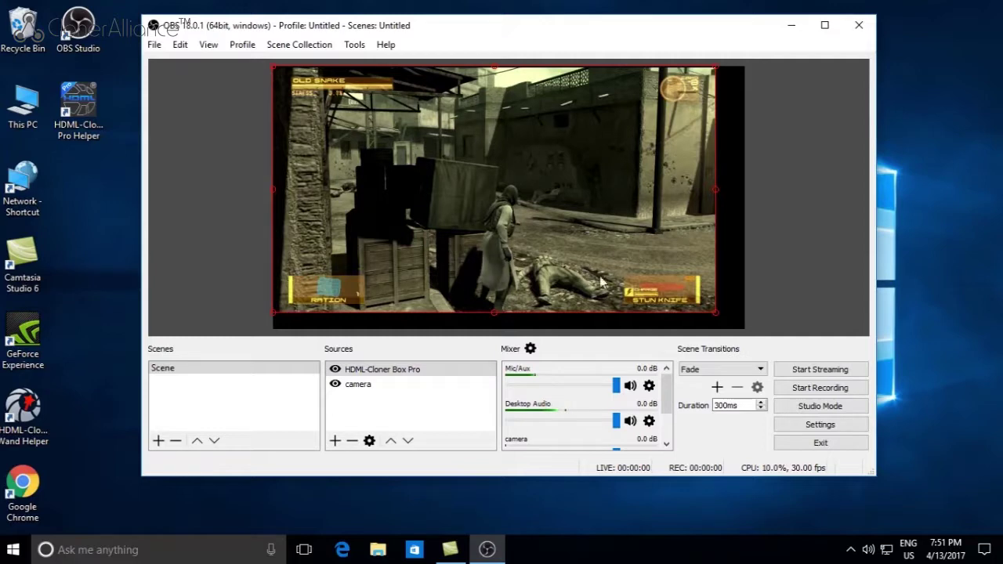
Fit the game capture to the full canvas and bring up its layering options
{"action": "right_click", "coordinate": [447, 199]}
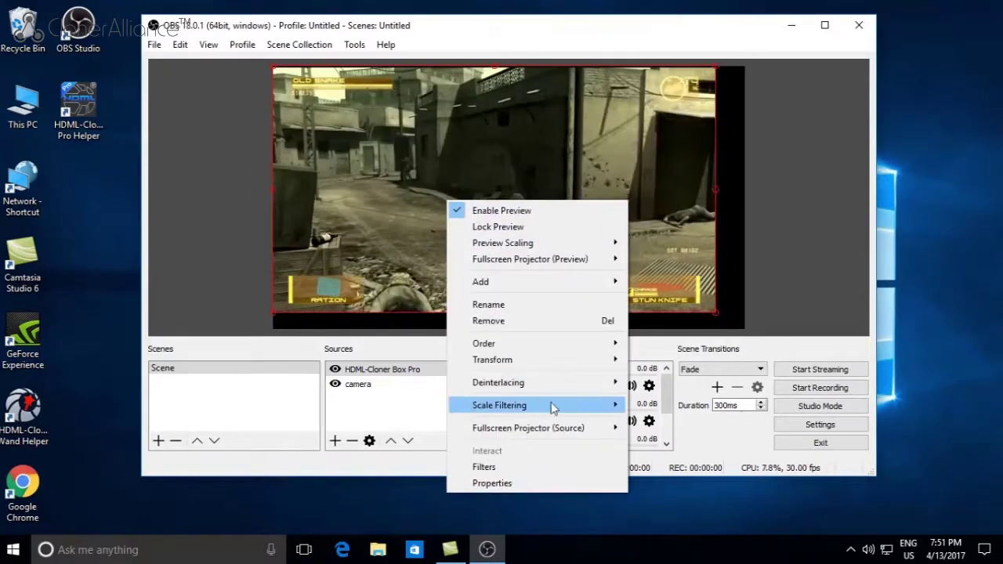
{"action": "mouse_move", "coordinate": [492, 360]}
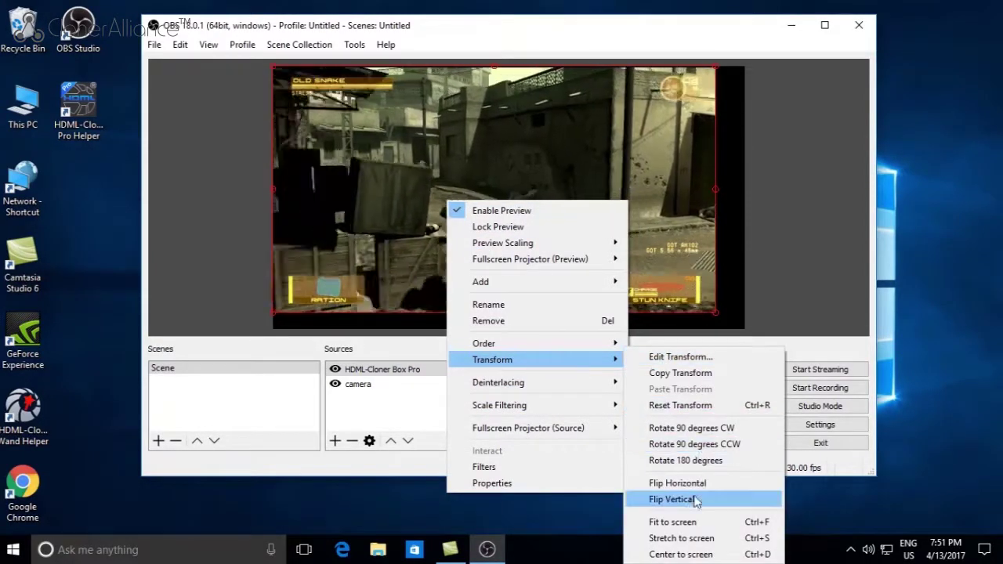
{"action": "left_click", "coordinate": [684, 521]}
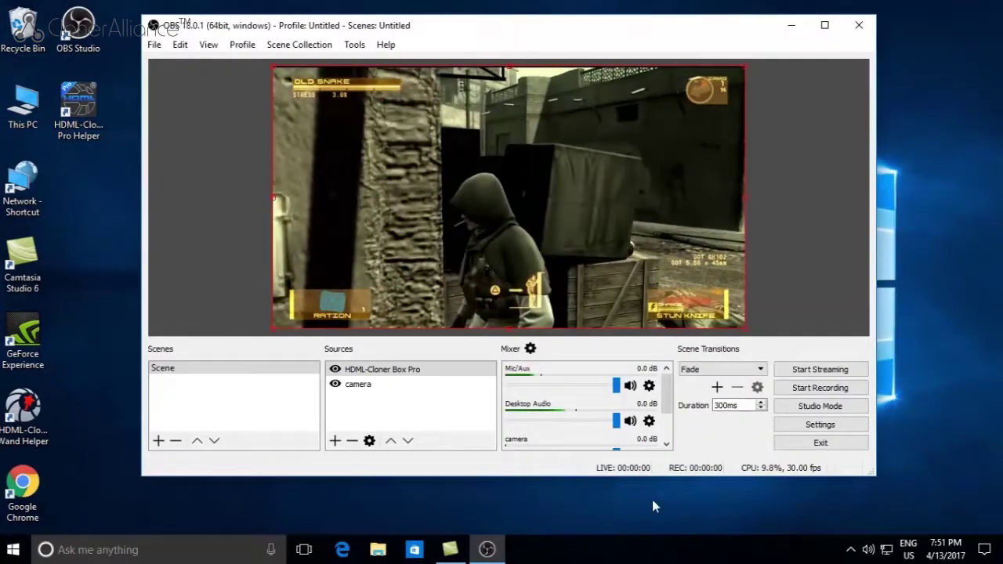
{"action": "right_click", "coordinate": [383, 375]}
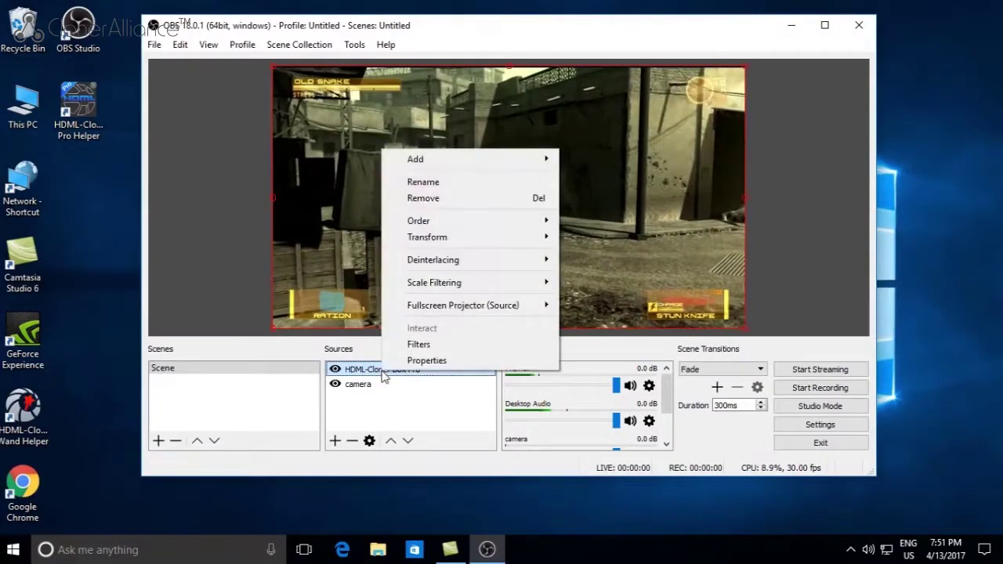
{"action": "mouse_move", "coordinate": [439, 221]}
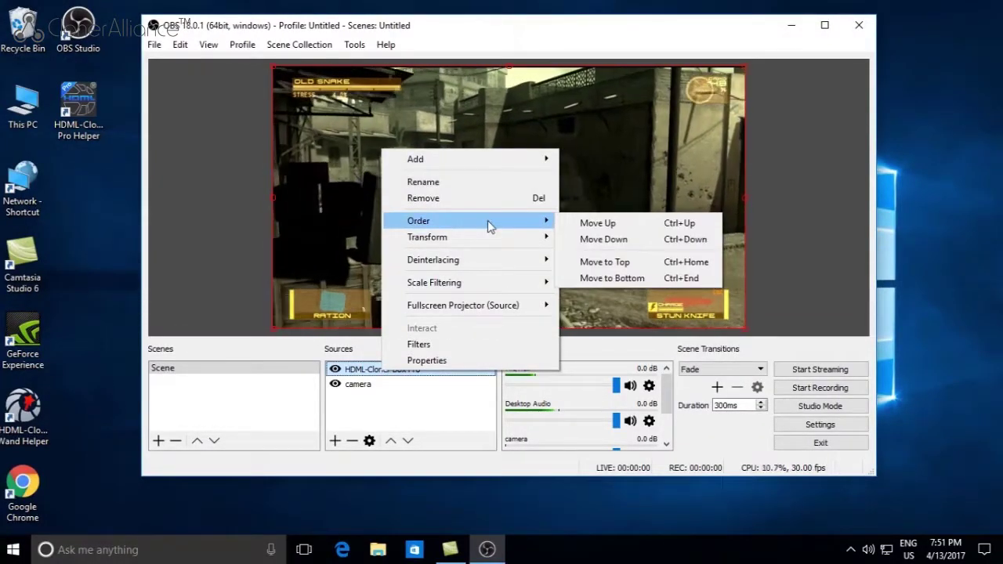
Move the game capture below the camera, then shrink the camera inset into the bottom-right corner
{"action": "left_click", "coordinate": [625, 279]}
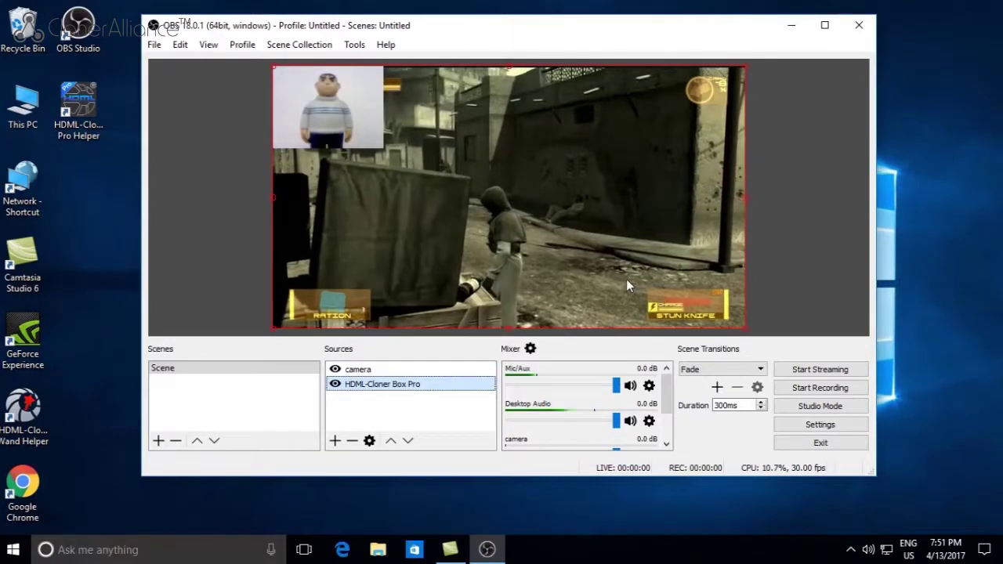
{"action": "left_click", "coordinate": [350, 132]}
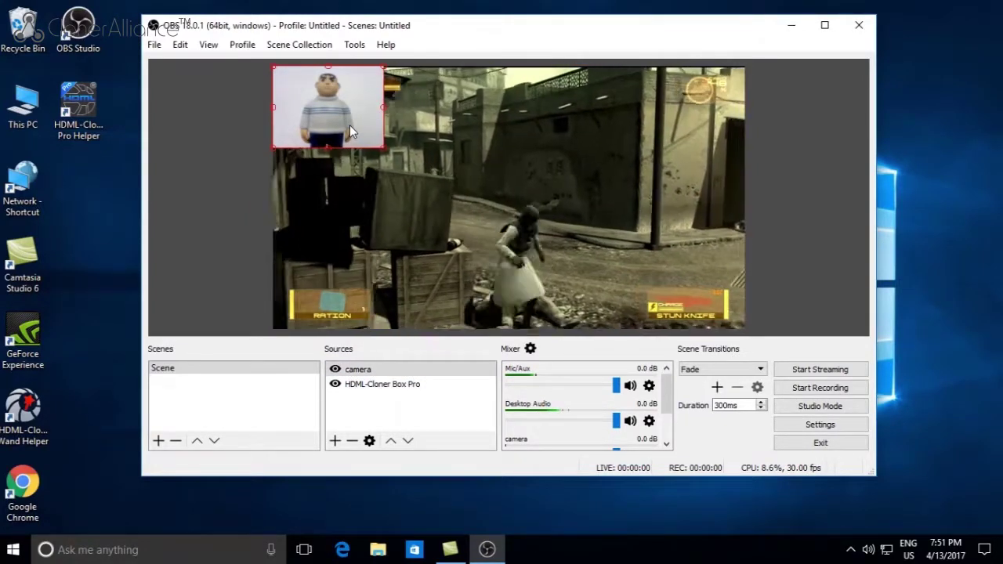
{"action": "left_click_drag", "start_coordinate": [350, 129], "coordinate": [681, 292]}
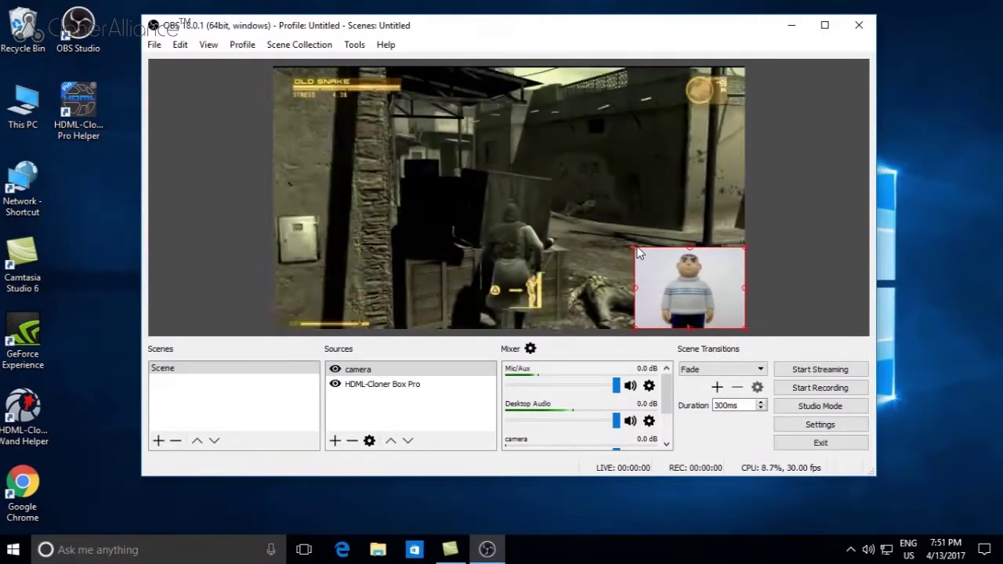
{"action": "mouse_move", "coordinate": [637, 252]}
{"action": "left_mouse_down"}
{"action": "mouse_move", "coordinate": [550, 225]}
{"action": "mouse_move", "coordinate": [639, 266]}
{"action": "left_mouse_up"}
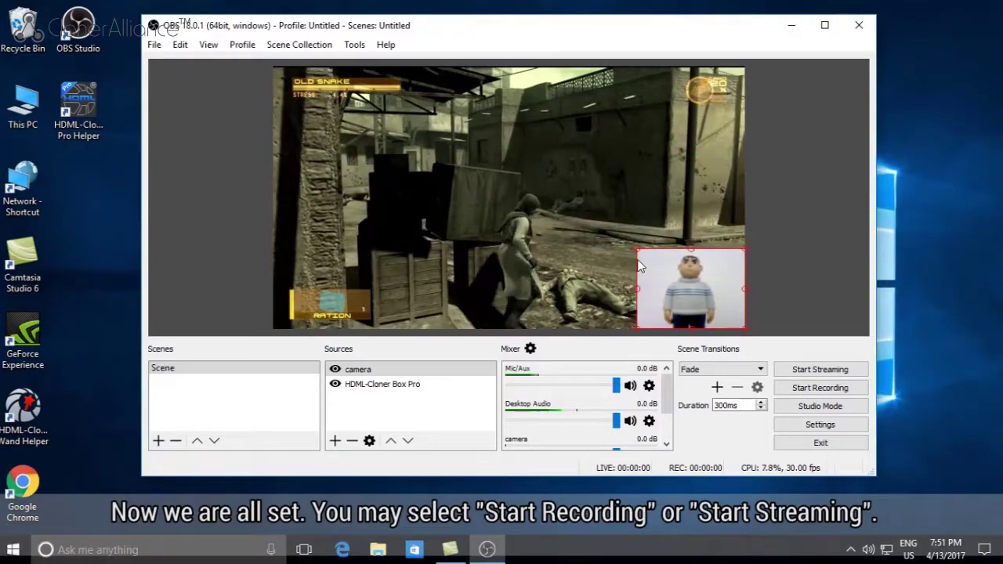